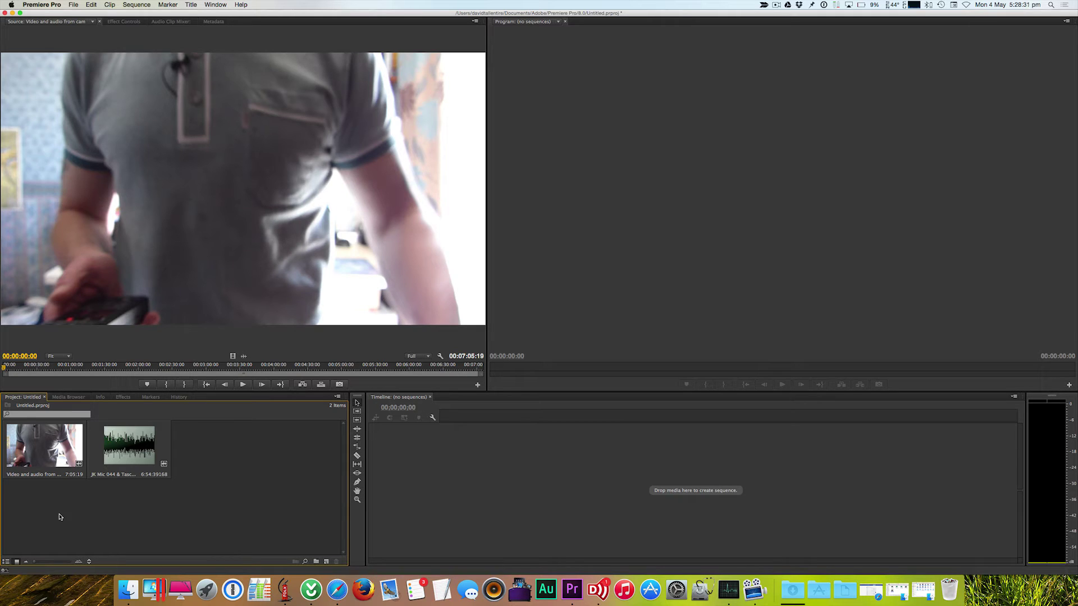
# - Merge the camera video and the separate microphone audio, synchronized by audio on track channel 1, naming the result "Merged clip"
pyautogui.press('super+a')
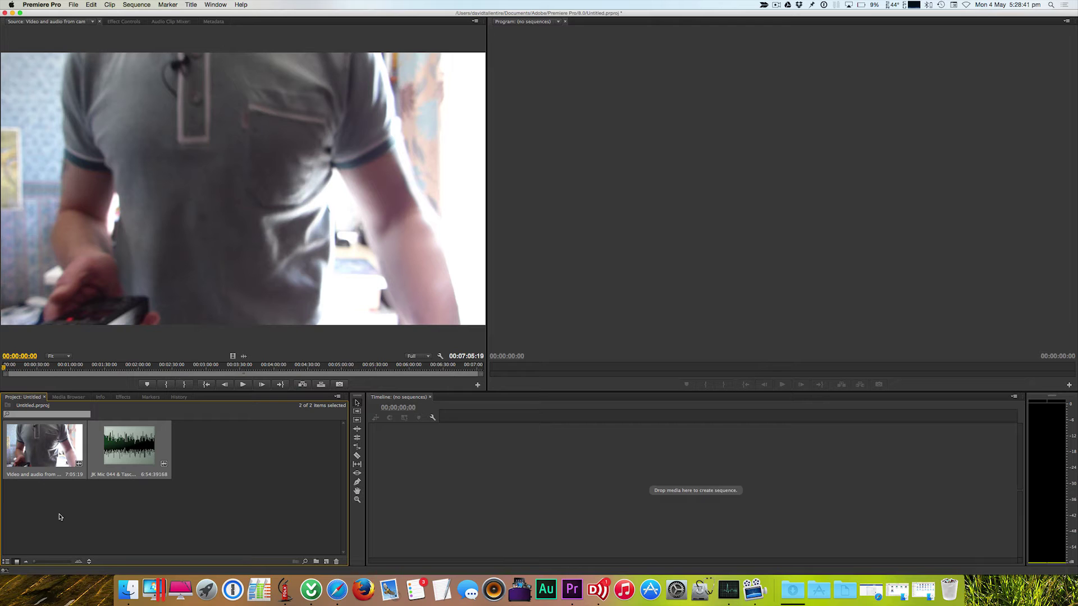
pyautogui.rightClick(96, 446)
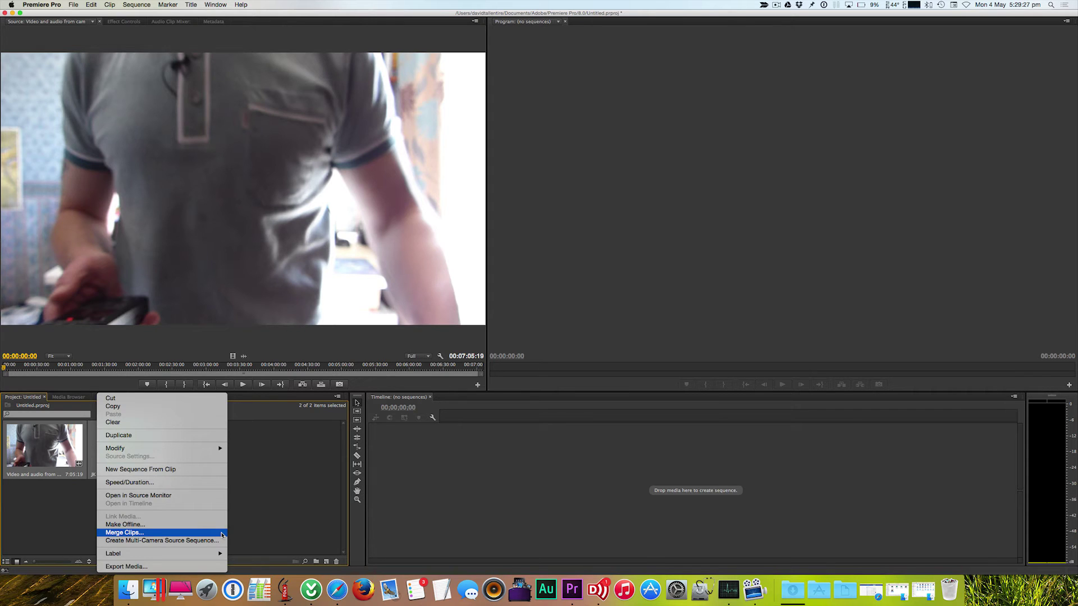
pyautogui.click(221, 535)
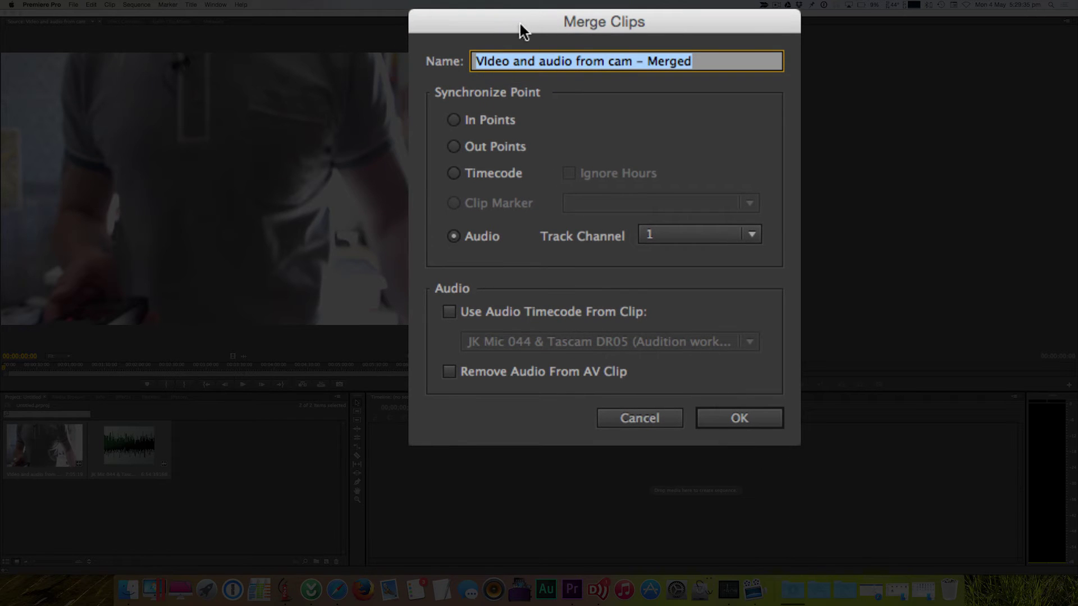
pyautogui.click(649, 61)
pyautogui.press('BackSpace')
pyautogui.press('BackSpace')
pyautogui.press('BackSpace')
pyautogui.press('BackSpace')
pyautogui.press('BackSpace')
pyautogui.press('BackSpace')
pyautogui.press('BackSpace')
pyautogui.press('BackSpace')
pyautogui.press('BackSpace')
pyautogui.press('BackSpace')
pyautogui.press('BackSpace')
pyautogui.press('BackSpace')
pyautogui.press('BackSpace')
pyautogui.press('BackSpace')
pyautogui.press('BackSpace')
pyautogui.press('BackSpace')
pyautogui.press('BackSpace')
pyautogui.press('BackSpace')
pyautogui.press('BackSpace')
pyautogui.press('BackSpace')
pyautogui.press('BackSpace')
pyautogui.press('BackSpace')
pyautogui.press('BackSpace')
pyautogui.press('BackSpace')
pyautogui.press('BackSpace')
pyautogui.press('BackSpace')
pyautogui.press('BackSpace')
pyautogui.press('Right')
pyautogui.press('Right')
pyautogui.press('Right')
pyautogui.press('Right')
pyautogui.press('Right')
pyautogui.press('Right')
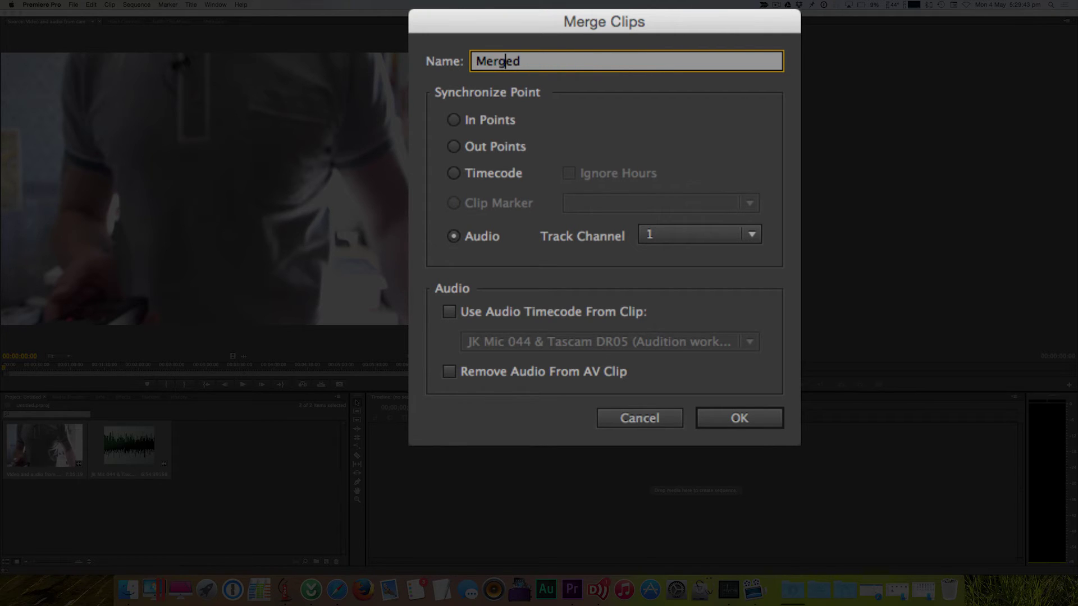
pyautogui.write('clip')
pyautogui.click(740, 417)
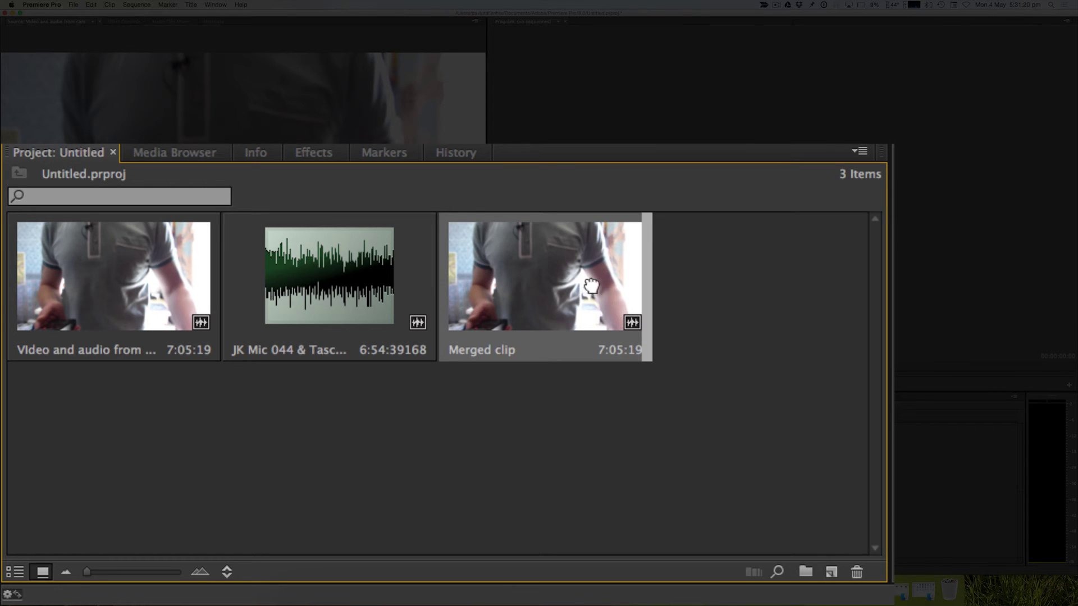
# - Create a sequence from Merged clip and unlink its video from its audio tracks
pyautogui.moveTo(691, 404); pyautogui.dragTo(833, 571)
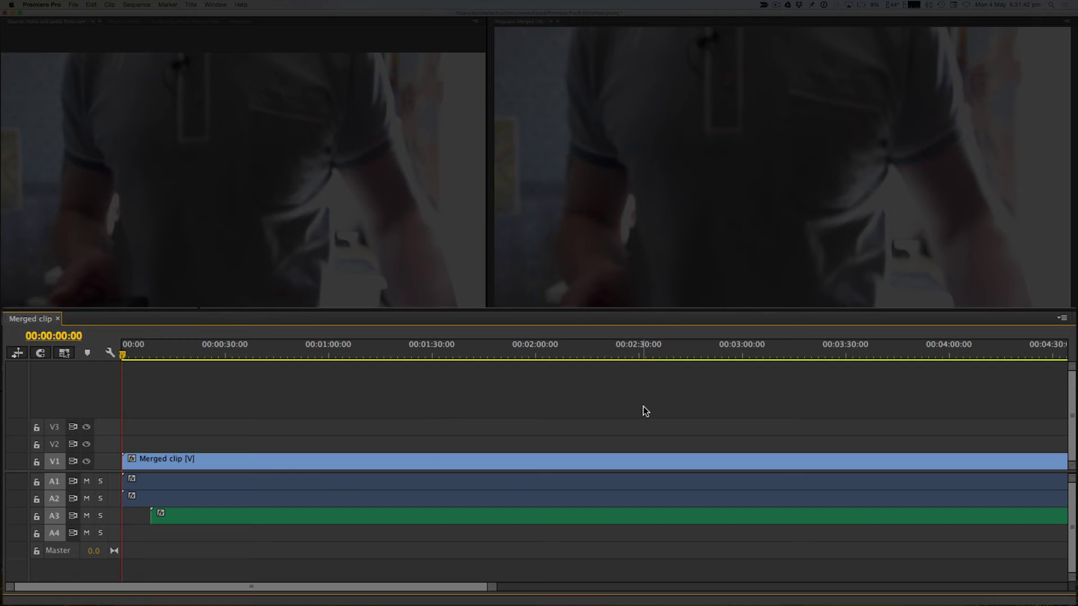
pyautogui.click(249, 458)
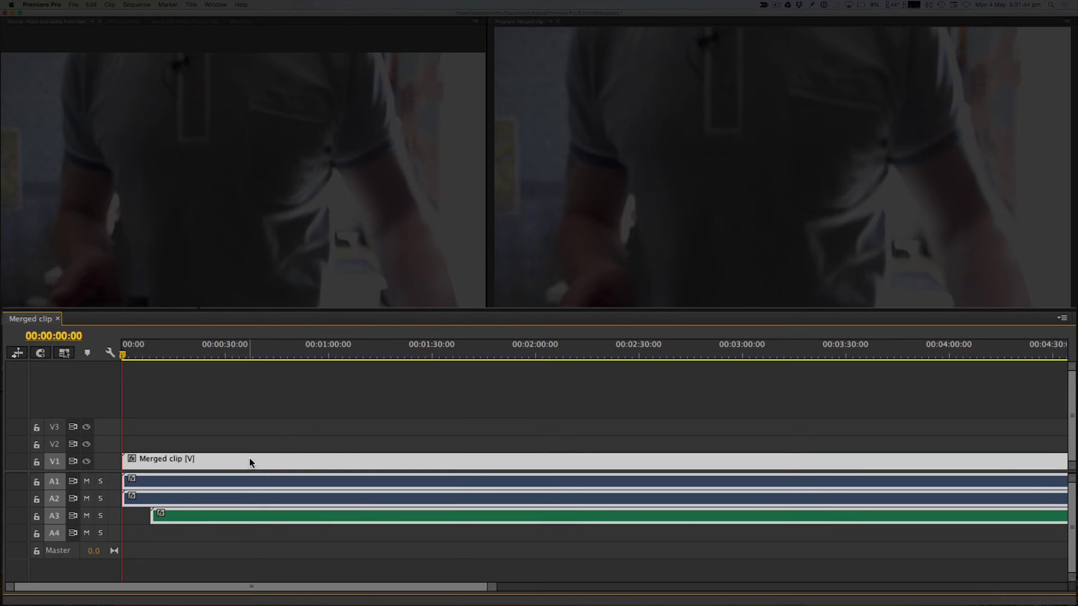
pyautogui.rightClick(250, 458)
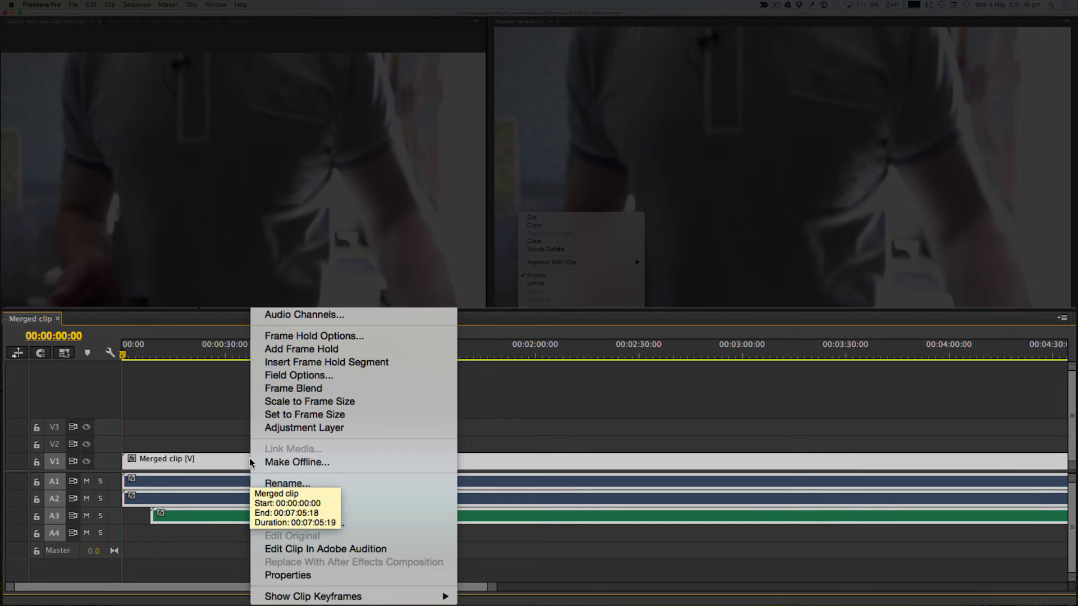
pyautogui.click(538, 284)
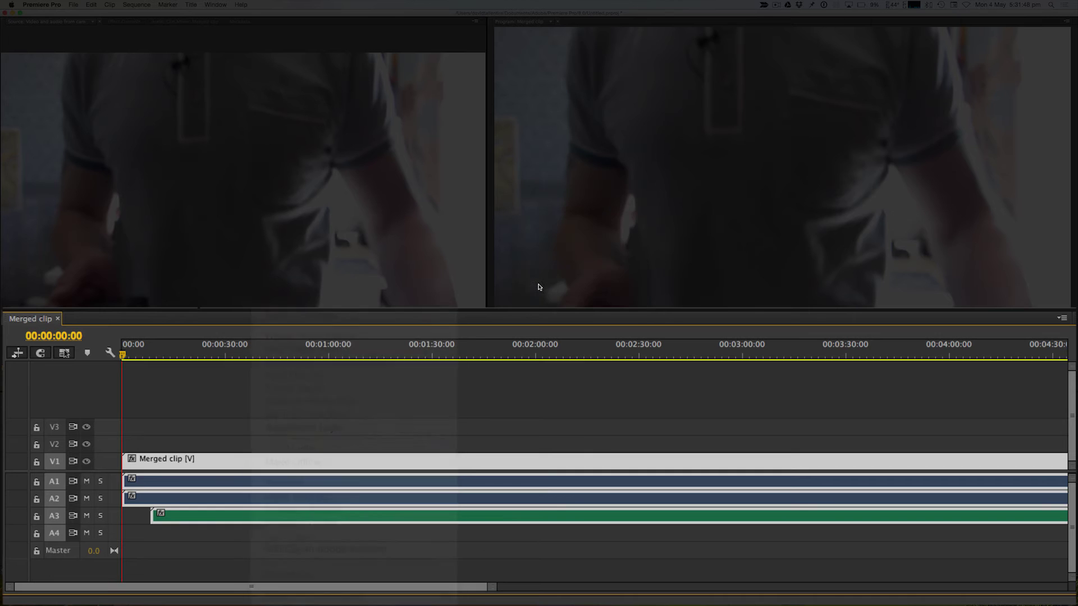
pyautogui.click(254, 437)
pyautogui.click(241, 462)
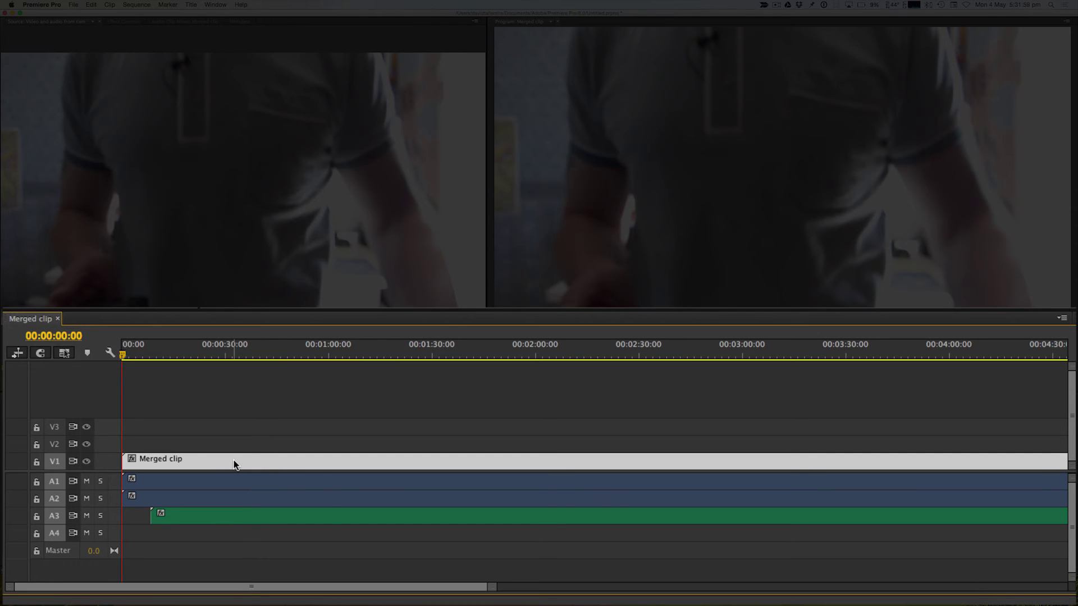
pyautogui.moveTo(234, 460)
# - Enlarge audio tracks A2 and A3 to compare the camera and microphone waveforms at the opening peaks
pyautogui.moveTo(116, 504); pyautogui.dragTo(117, 539)
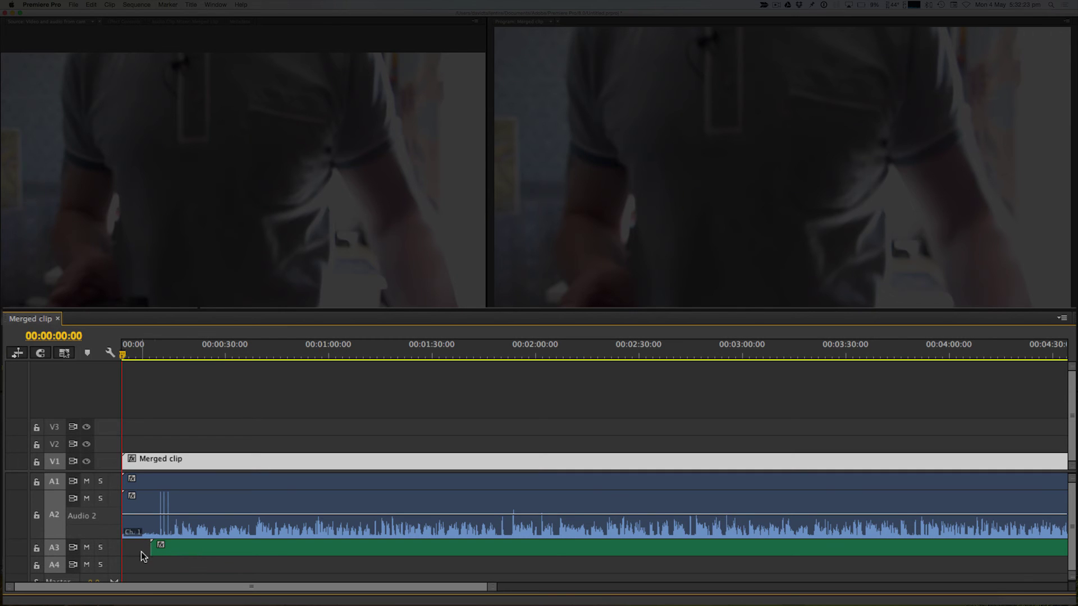
pyautogui.moveTo(120, 553); pyautogui.dragTo(119, 574)
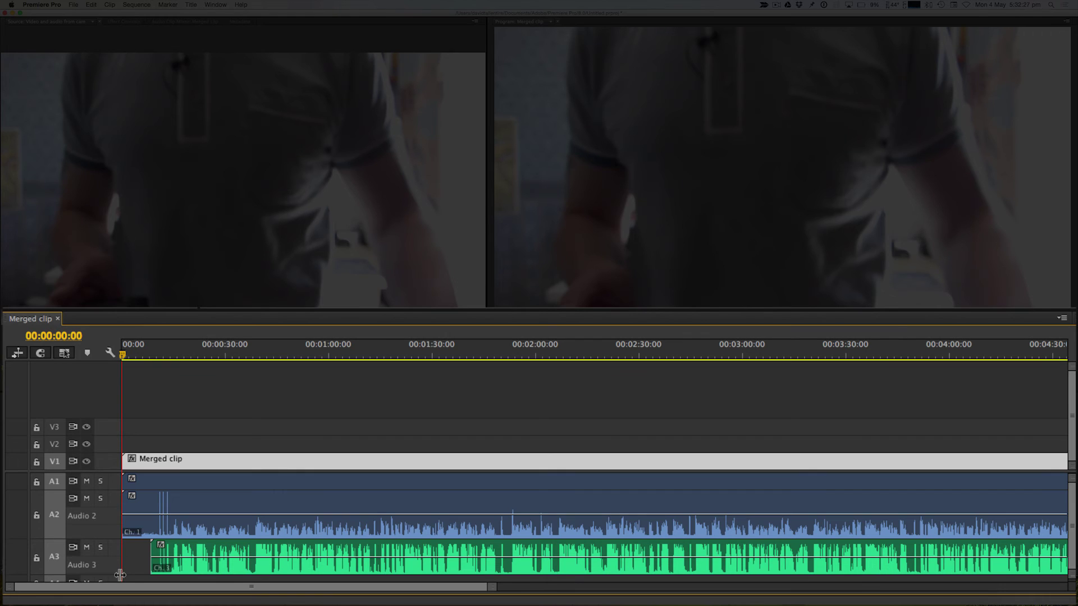
pyautogui.click(415, 426)
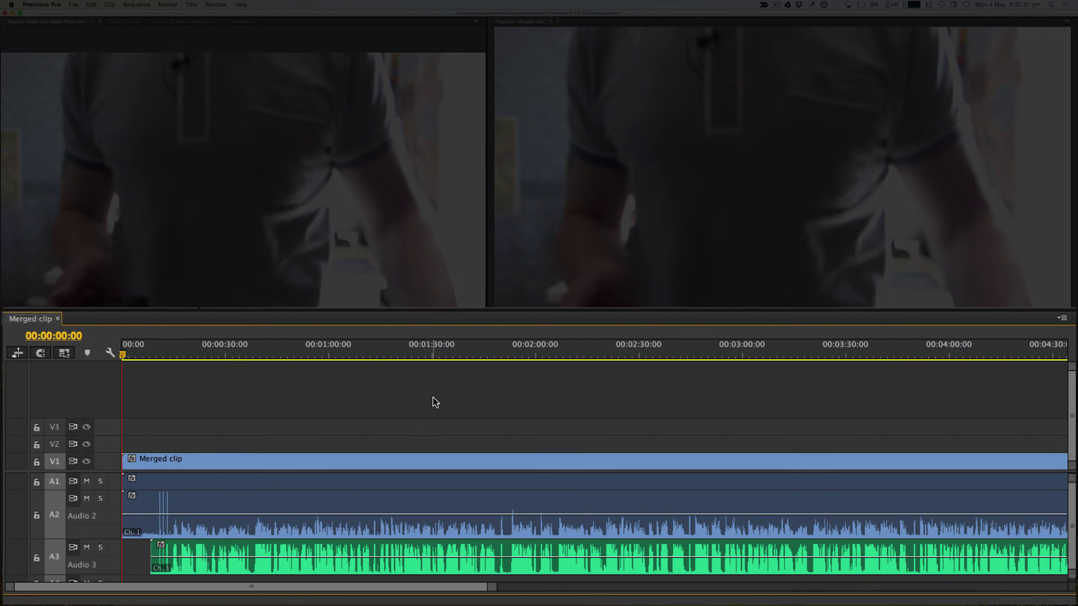
pyautogui.press('=')
pyautogui.press('=')
pyautogui.press('=')
pyautogui.press('=')
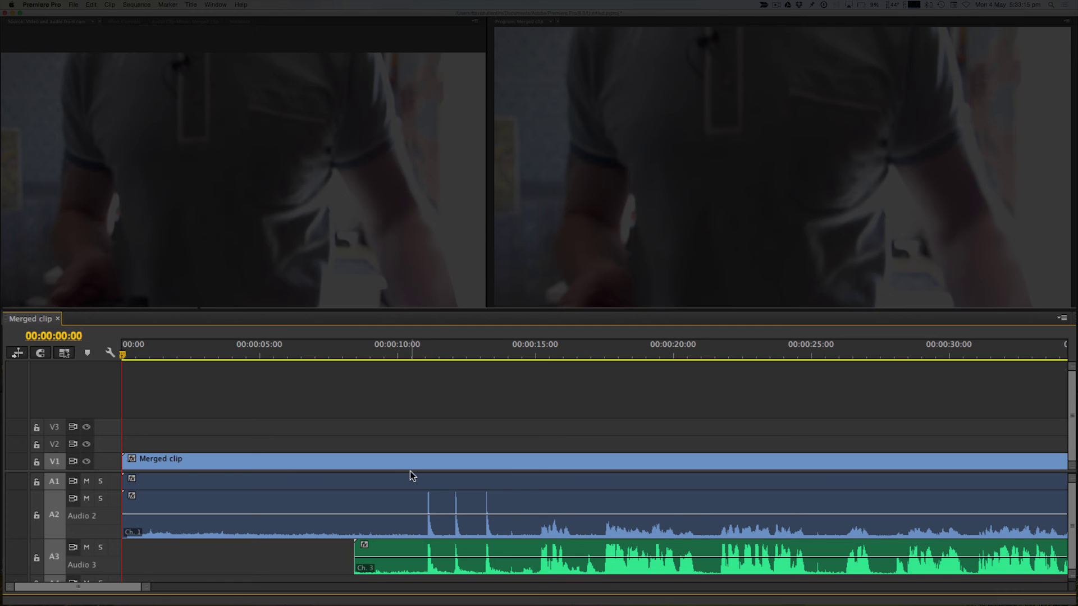
# - Delete the two camera audio clips from tracks A1 and A2
pyautogui.click(409, 488)
pyautogui.click(398, 503)
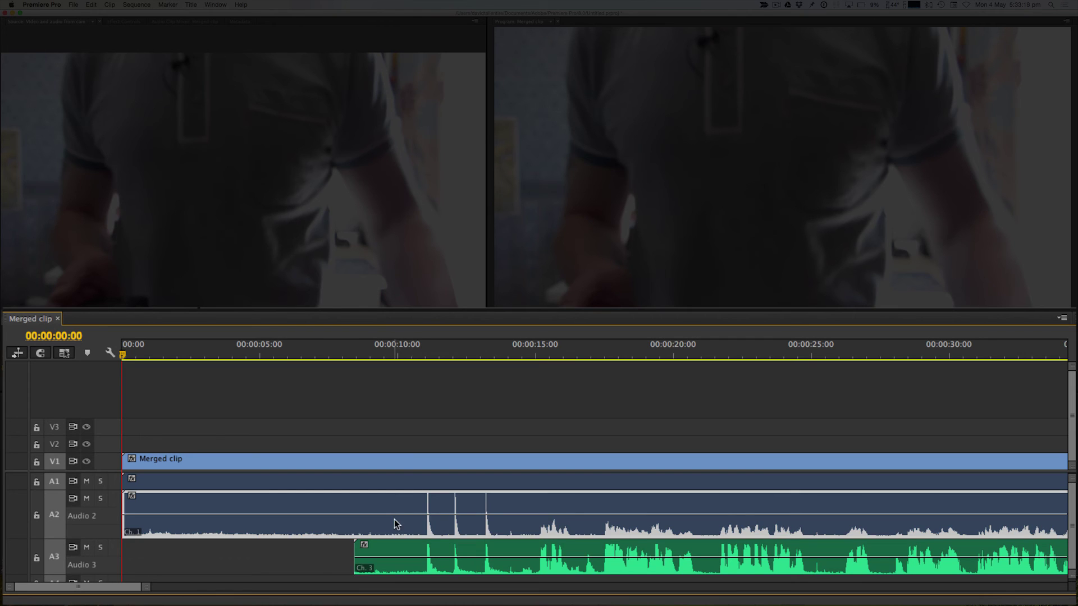
pyautogui.click(398, 489)
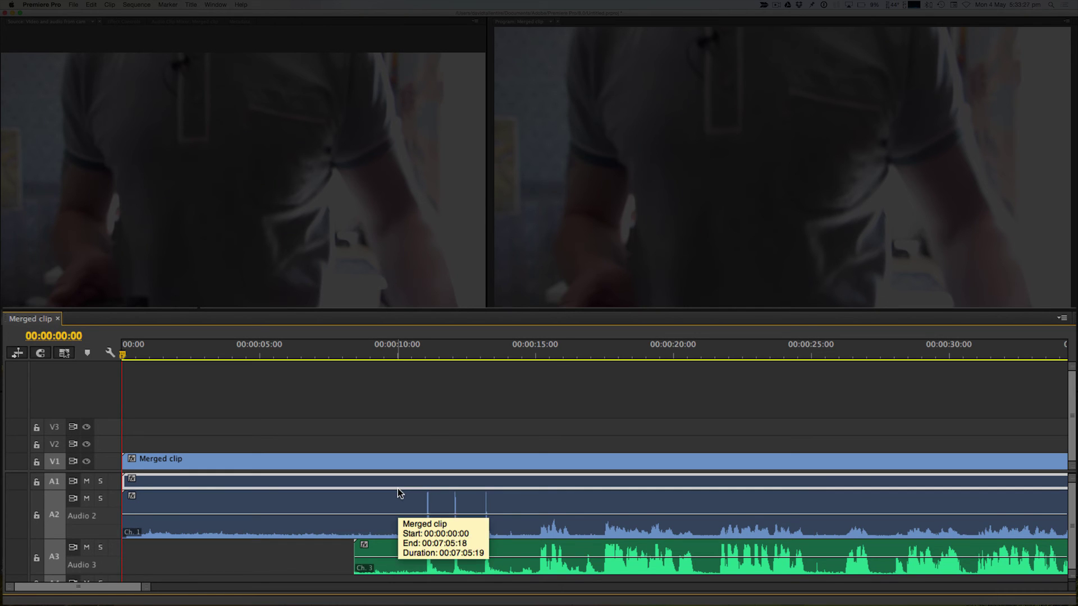
pyautogui.click(380, 512)
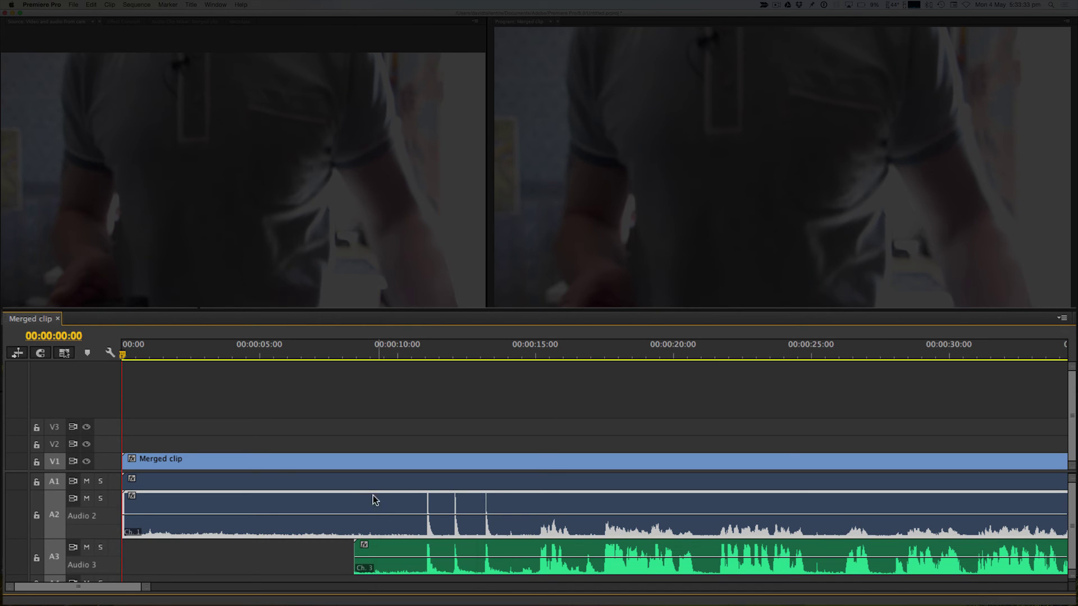
pyautogui.click(352, 481)
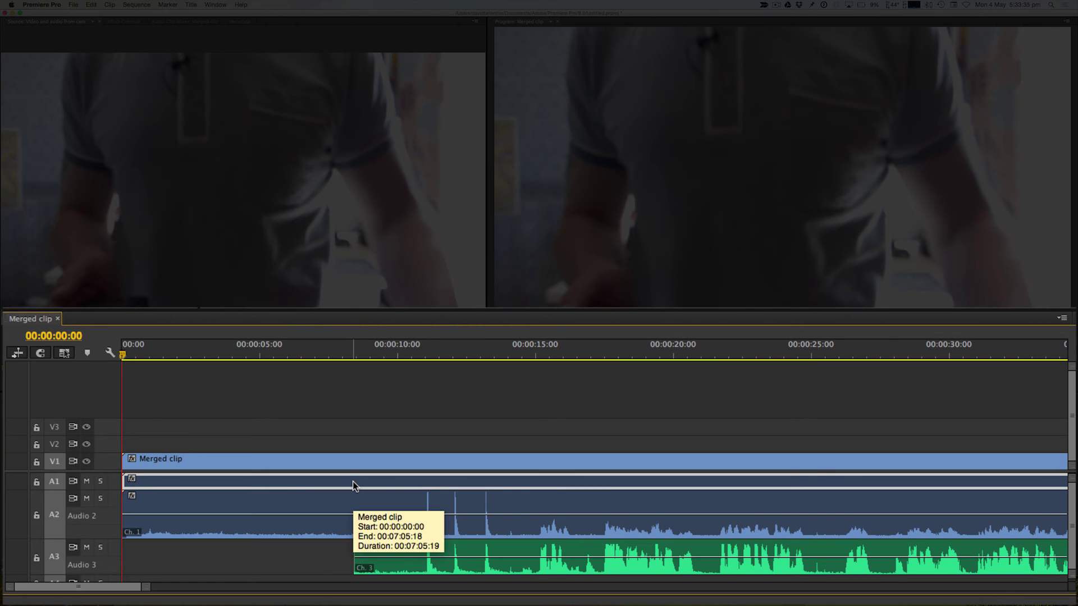
pyautogui.press('Delete')
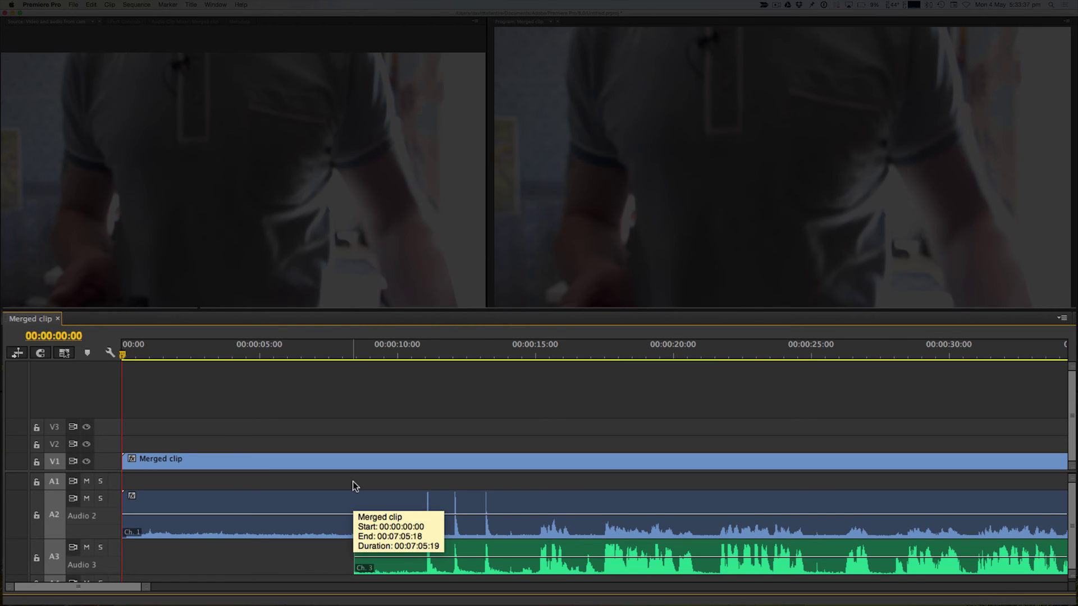
pyautogui.click(341, 500)
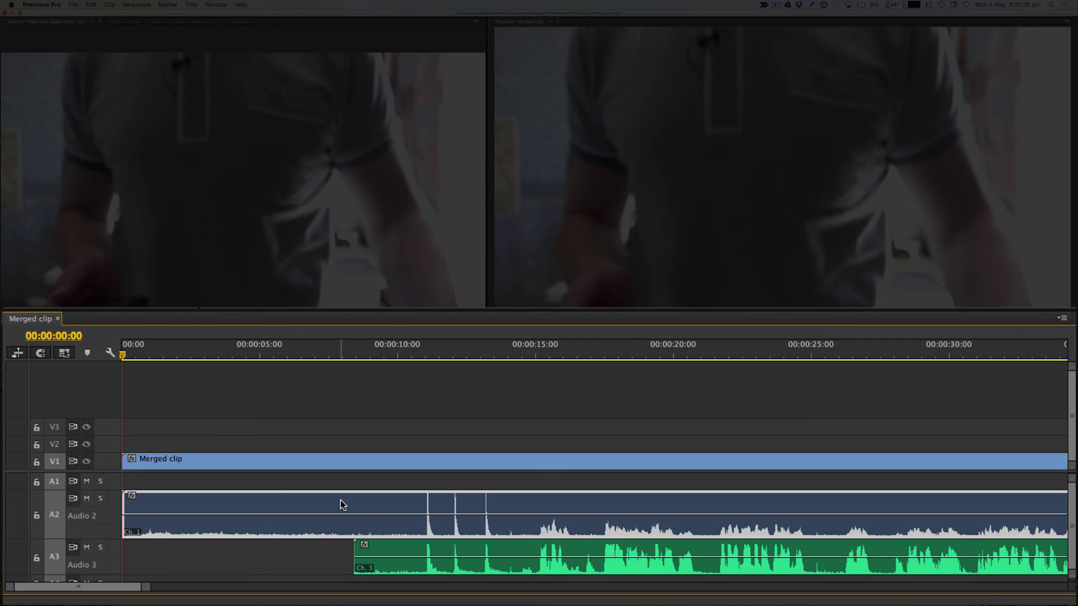
pyautogui.press('Delete')
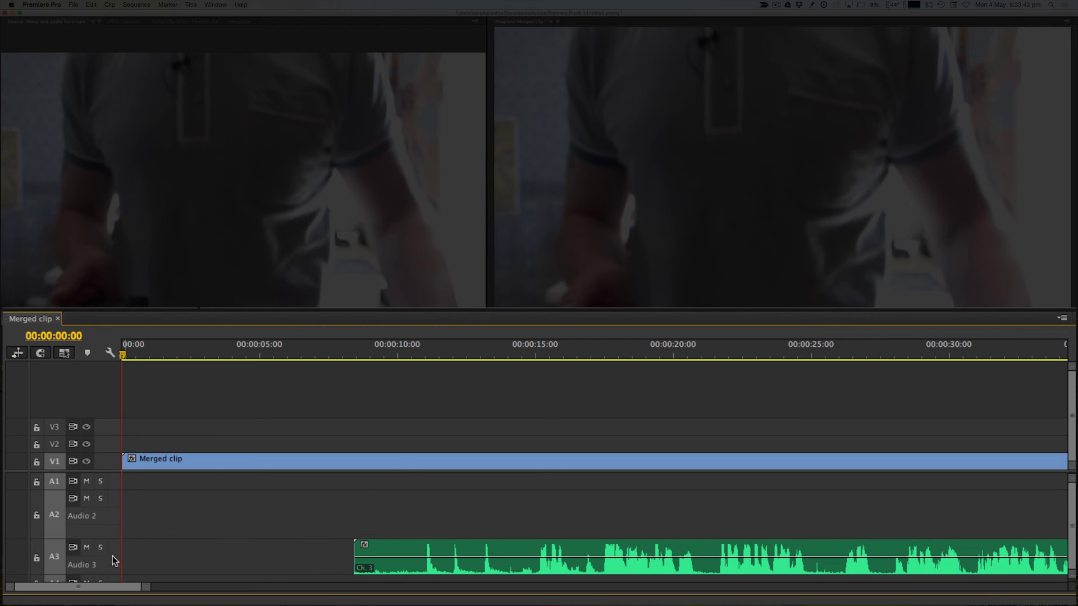
# - Move the microphone audio clip from track A3 up to A1 and enlarge A1 to show its waveform
pyautogui.moveTo(116, 541); pyautogui.dragTo(117, 491)
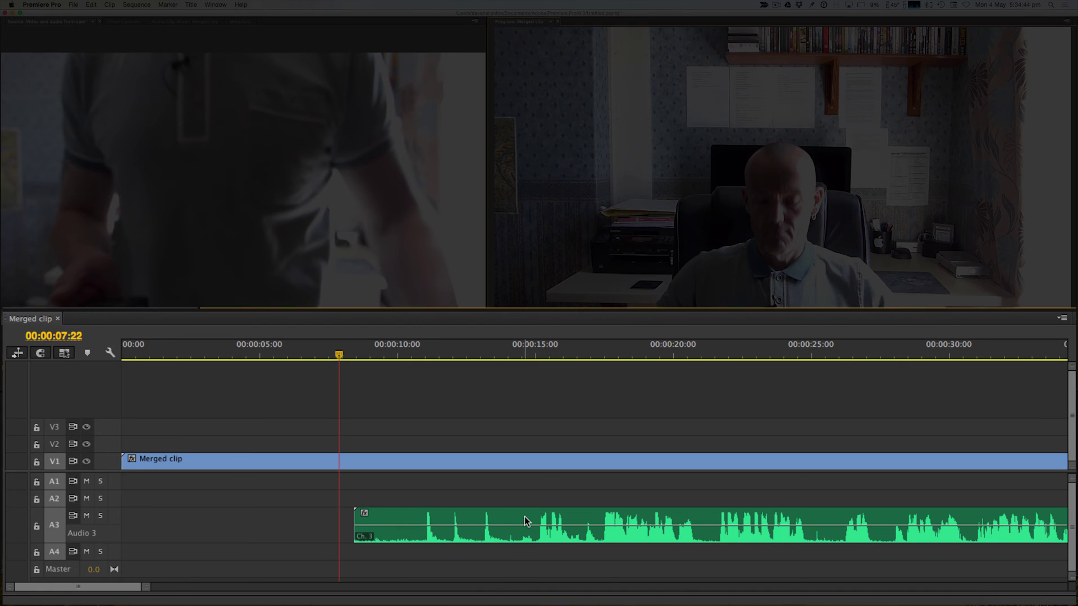
pyautogui.click(525, 521)
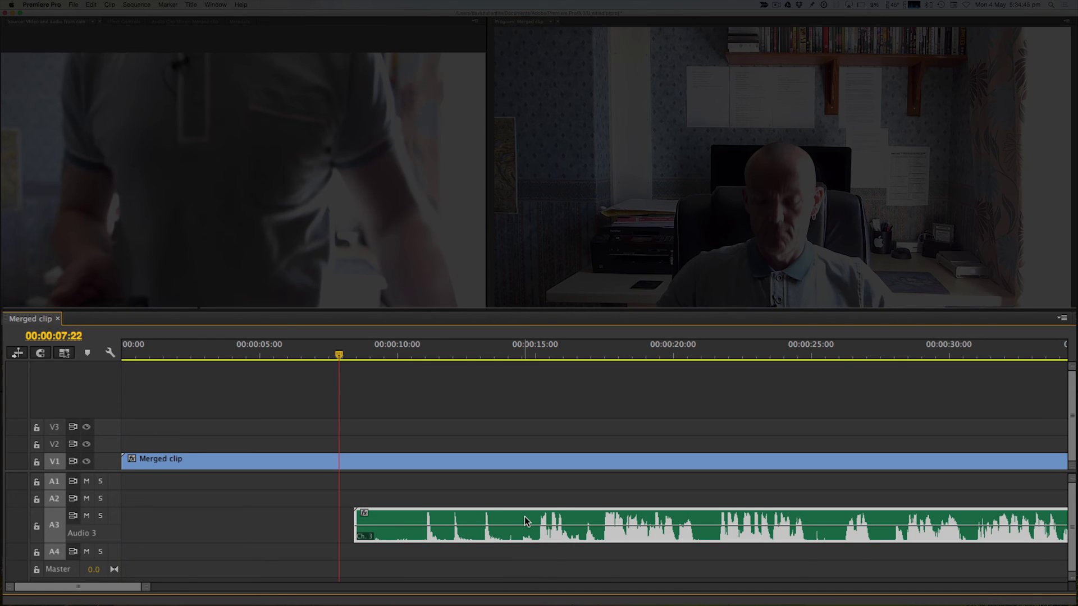
pyautogui.moveTo(525, 521); pyautogui.dragTo(527, 486)
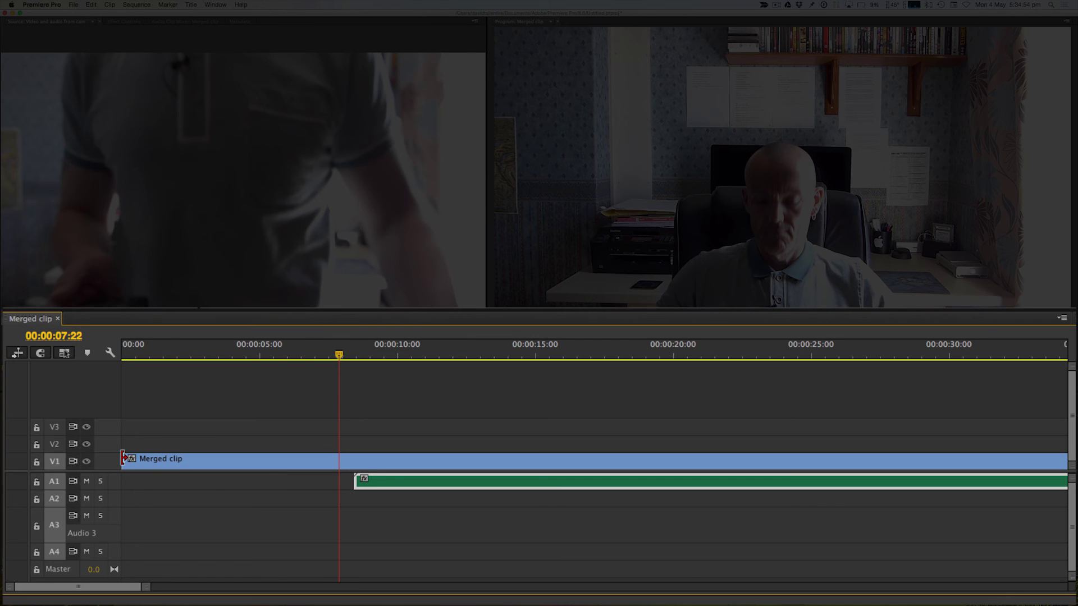
pyautogui.moveTo(113, 489); pyautogui.dragTo(110, 518)
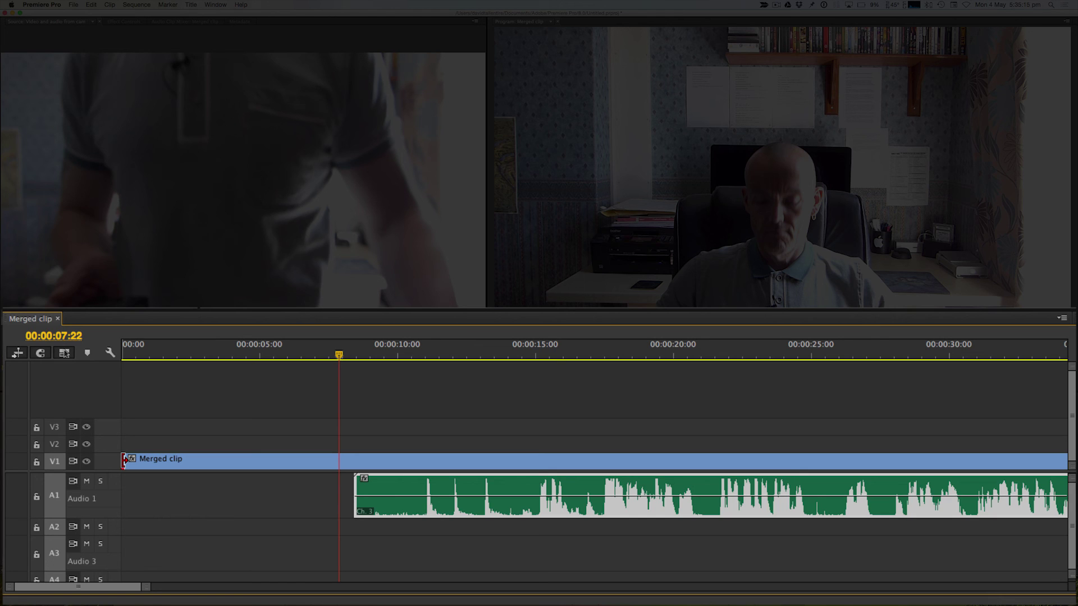
# - Trim the start of the video to the start of the microphone audio at 00:00:08:11, and link the two clips
pyautogui.moveTo(125, 460); pyautogui.dragTo(355, 466)
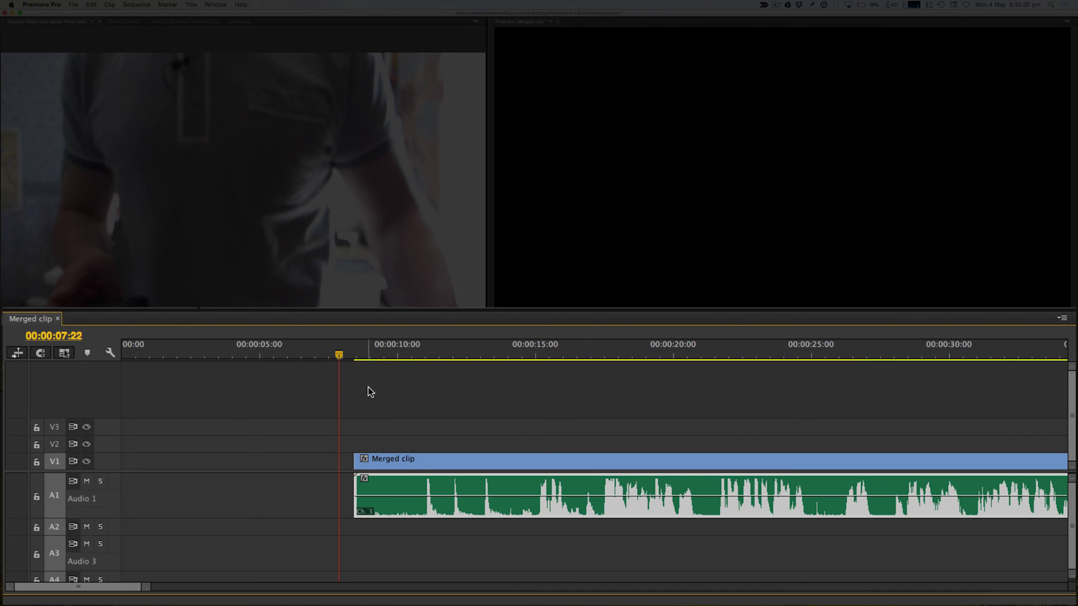
pyautogui.click(417, 462)
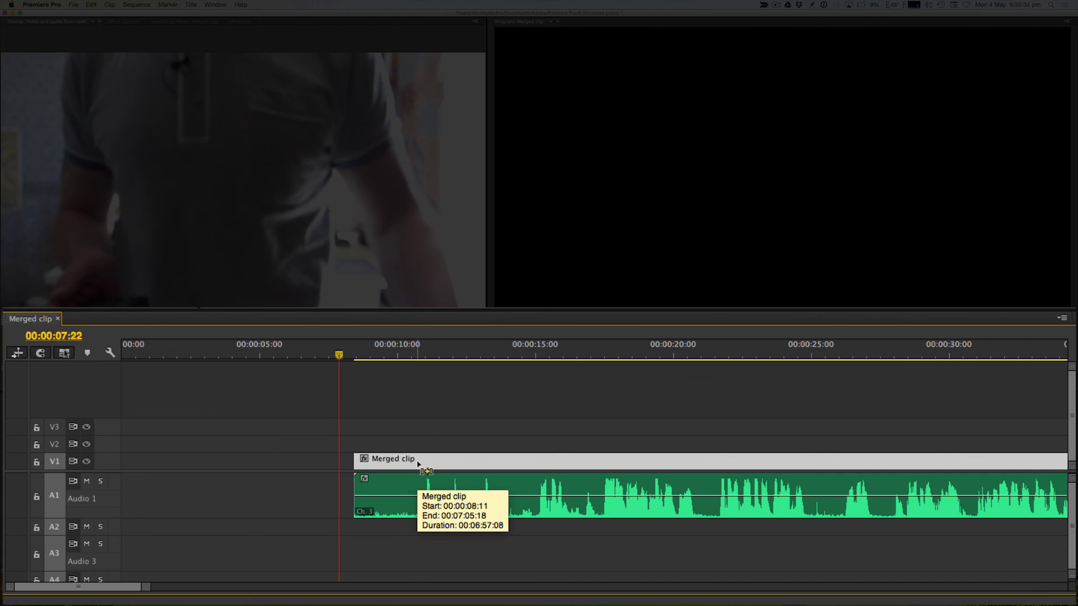
pyautogui.rightClick(417, 462)
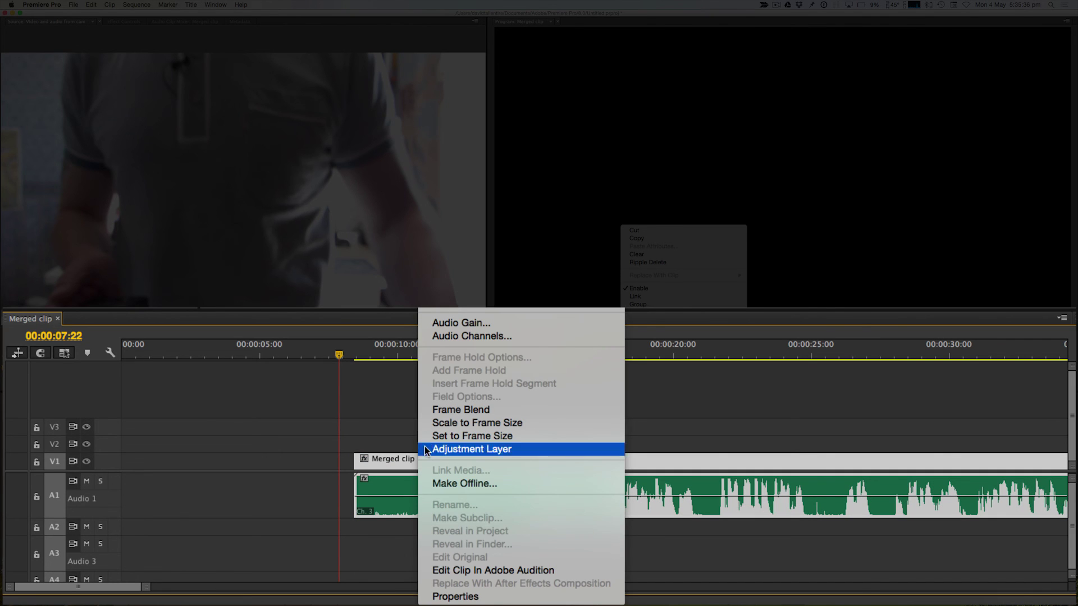
pyautogui.click(644, 297)
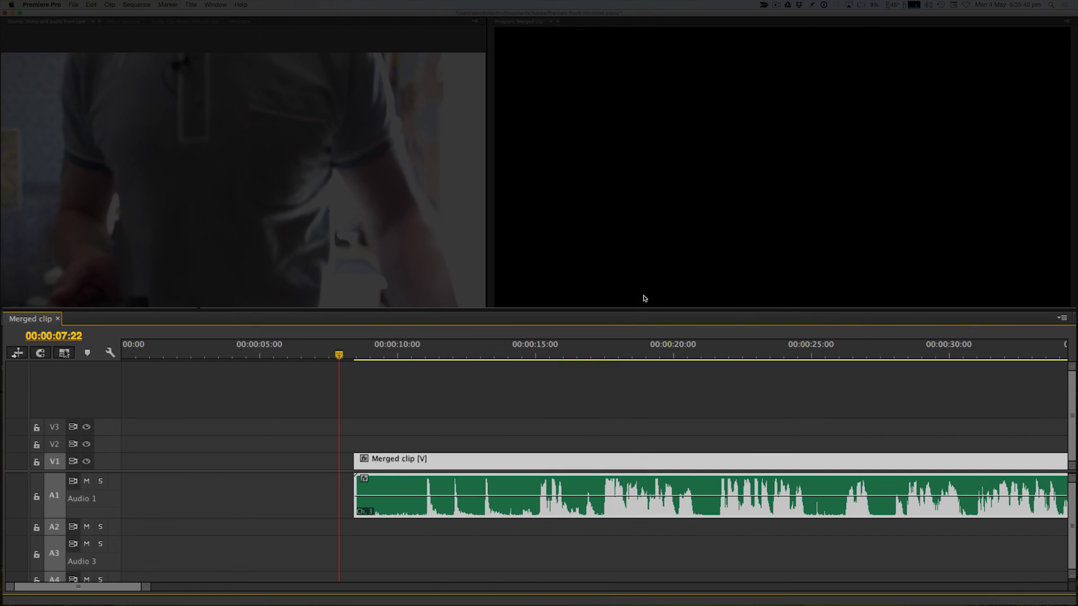
# - Move the linked video and audio to the start of the sequence and play it from 00:00:00:00
pyautogui.moveTo(443, 463); pyautogui.dragTo(166, 452)
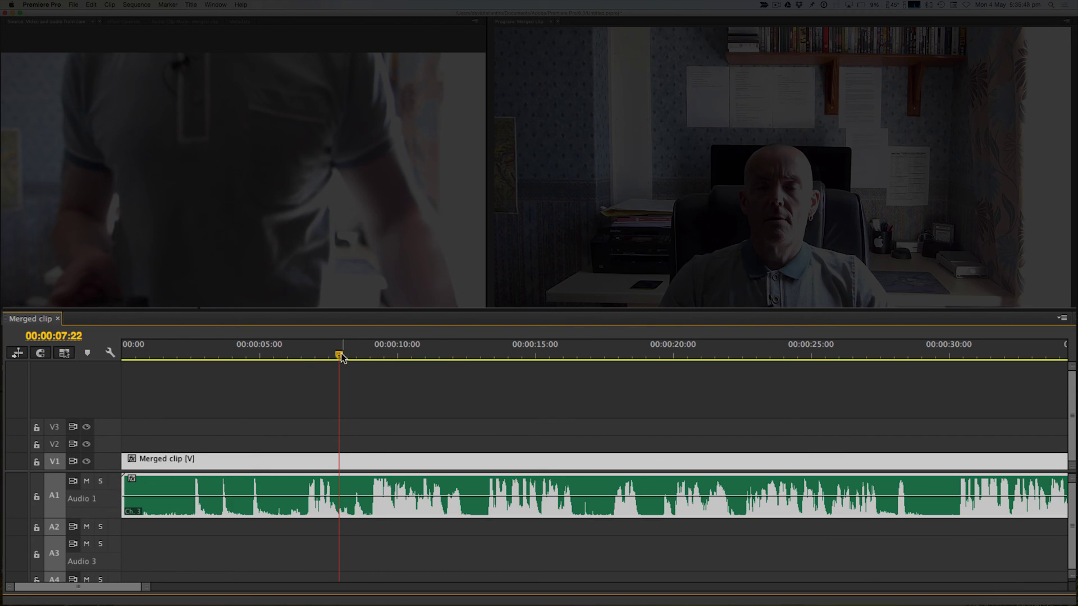
pyautogui.moveTo(338, 356); pyautogui.dragTo(50, 345)
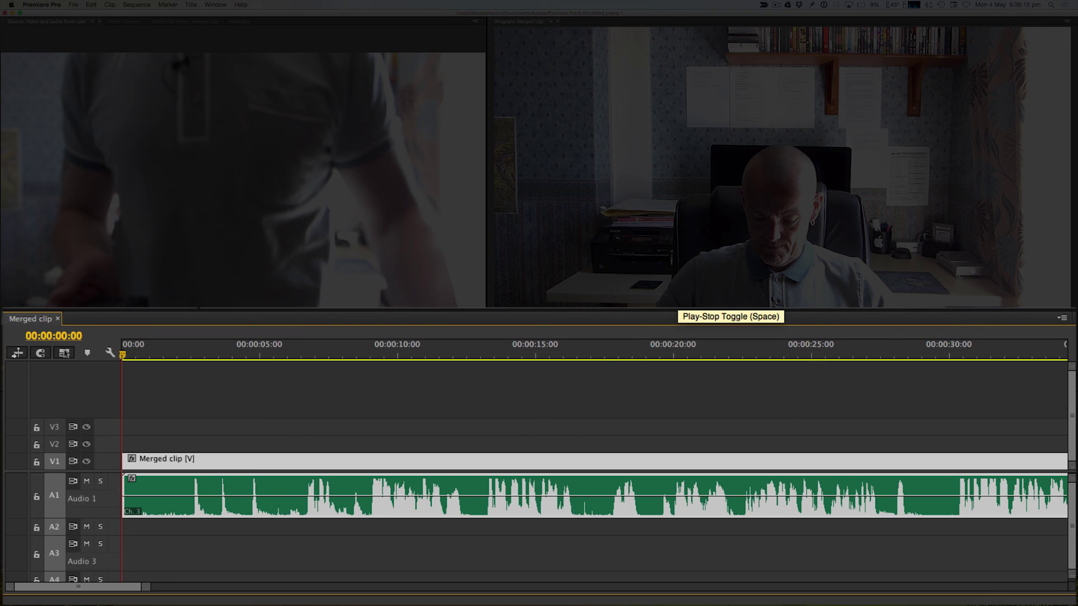
pyautogui.press('space')
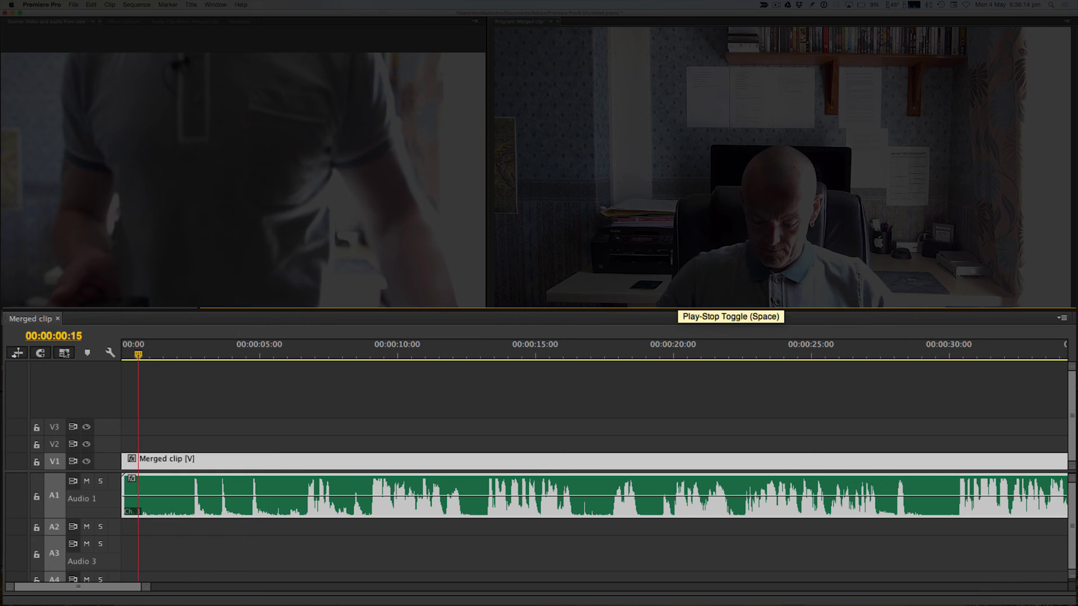